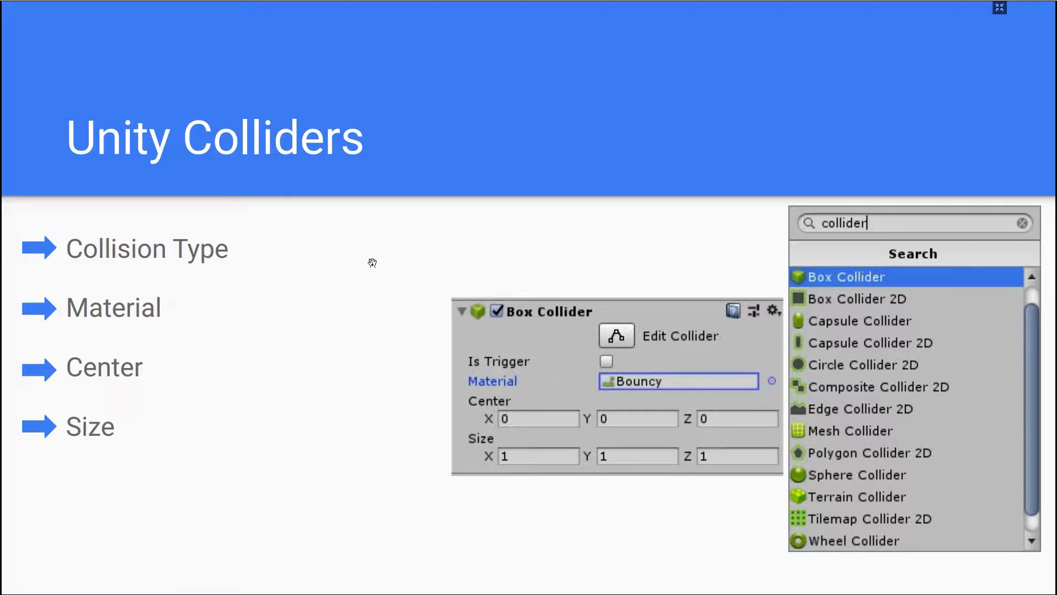
- Switch to the Unity editor and bring the three coloured cubes into view in the scene
key(alt+Tab)
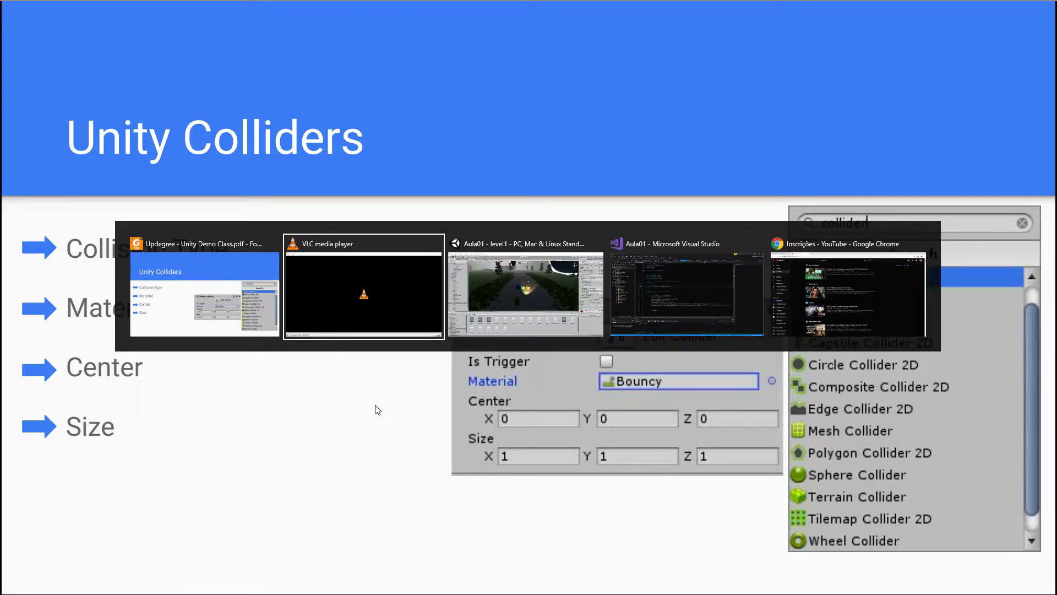
key(alt+Tab)
right_drag(574, 264, 597, 270)
key(w)
key(s)
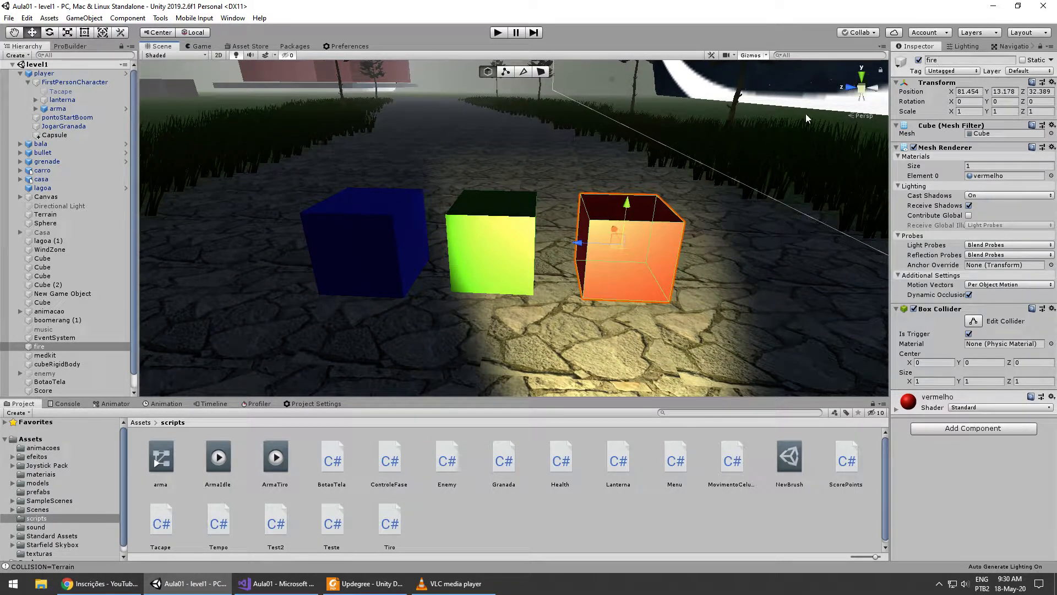
- Select the blue cube on the stone path and examine its Box Collider and Rigidbody settings
click(505, 240)
key(a)
right_drag(540, 306, 521, 315)
click(467, 260)
key(a)
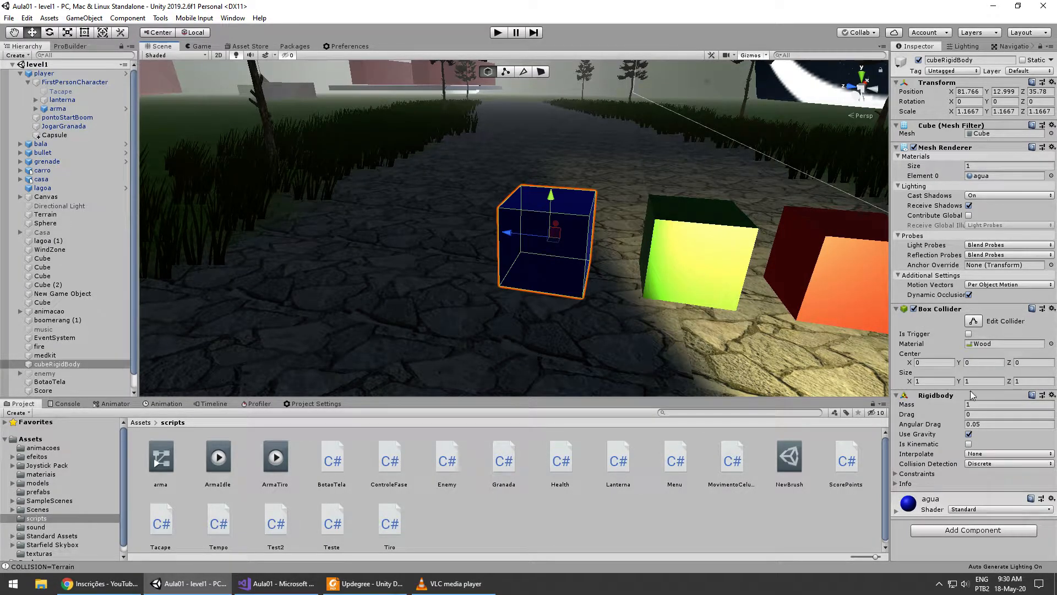
key(d)
right_drag(705, 346, 706, 344)
key(w)
right_drag(403, 270, 408, 271)
key(a)
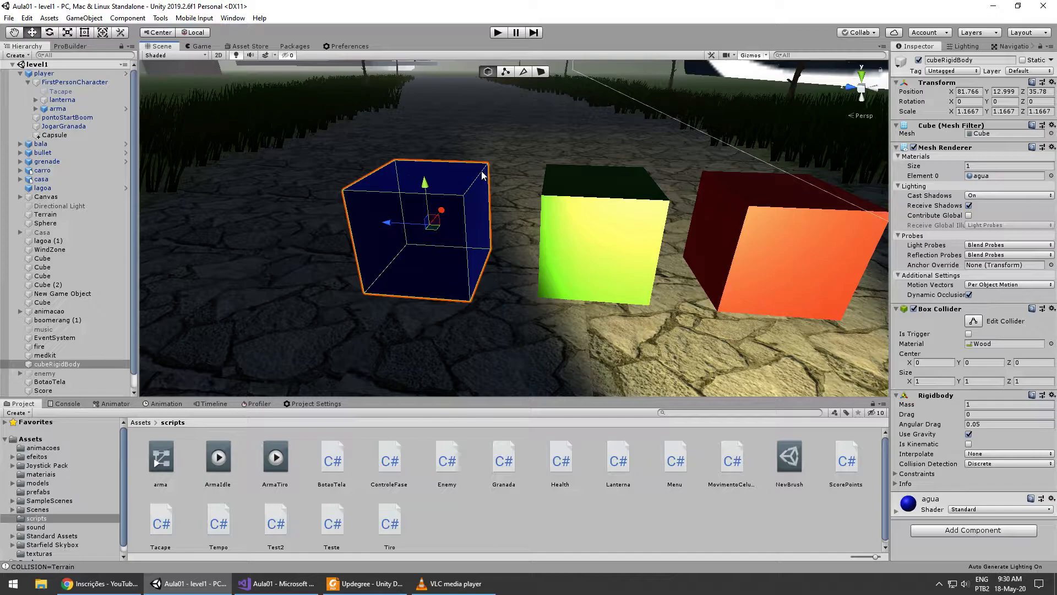
- Toggle the blue cube's Box Collider off and back on several times, leaving it enabled
click(915, 309)
click(914, 309)
click(914, 311)
click(914, 310)
click(915, 309)
click(914, 309)
click(914, 311)
click(914, 310)
- Shift the center of the blue cube's Box Collider as a demonstration and undo the changes
key(d)
right_drag(647, 320, 648, 324)
key(a)
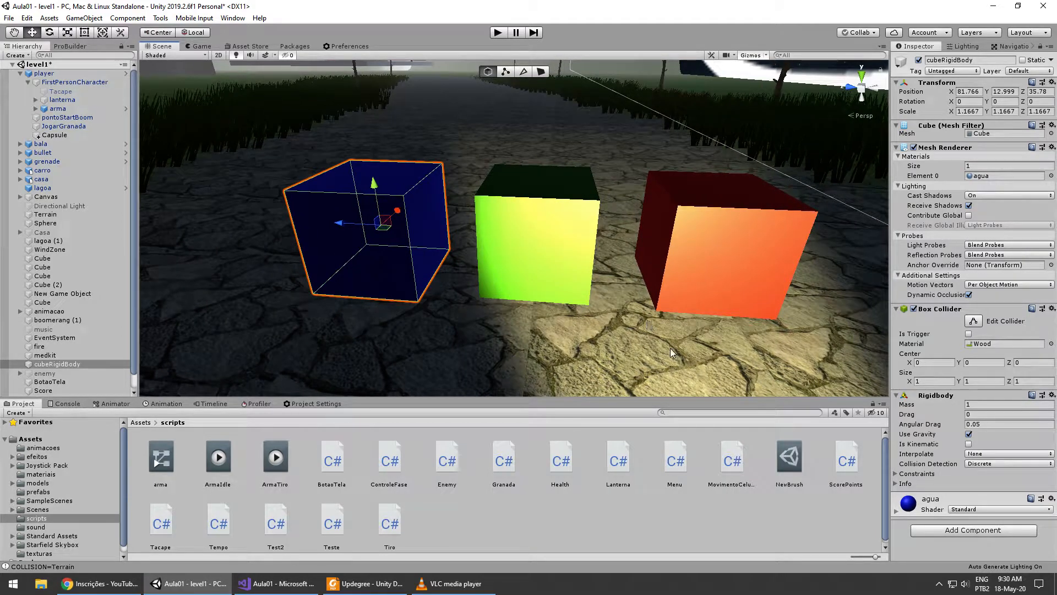
key(a)
right_drag(676, 332, 646, 330)
key(d)
click(926, 364)
drag(910, 365, 1006, 365)
key(ctrl+z)
key(ctrl+z)
key(ctrl+z)
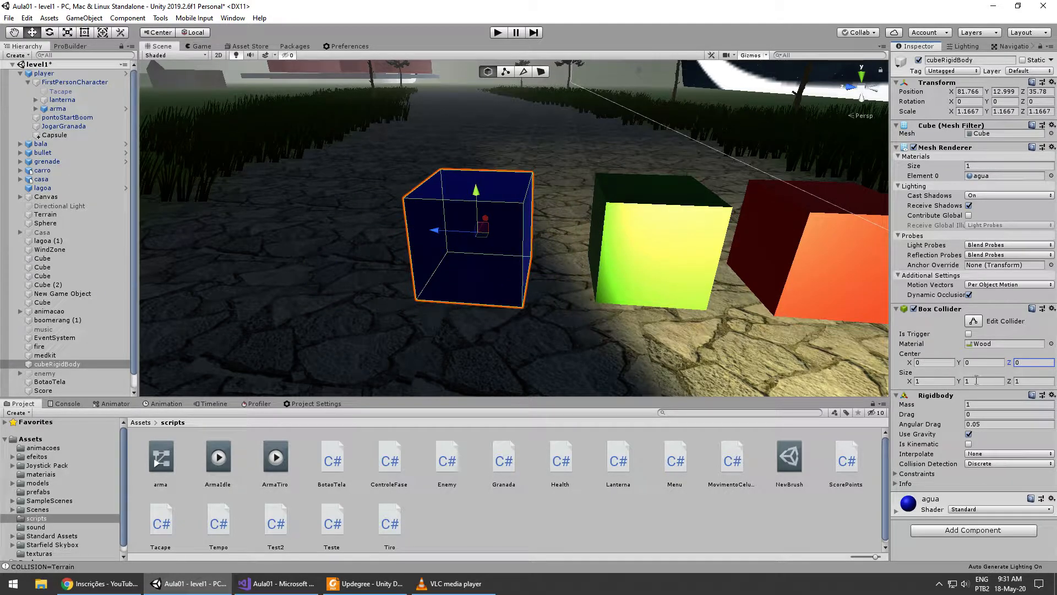
- Set the blue cube's Box Collider size to 2 on X, Y and Z and inspect the enlarged bounds
alt+drag(700, 319, 618, 326)
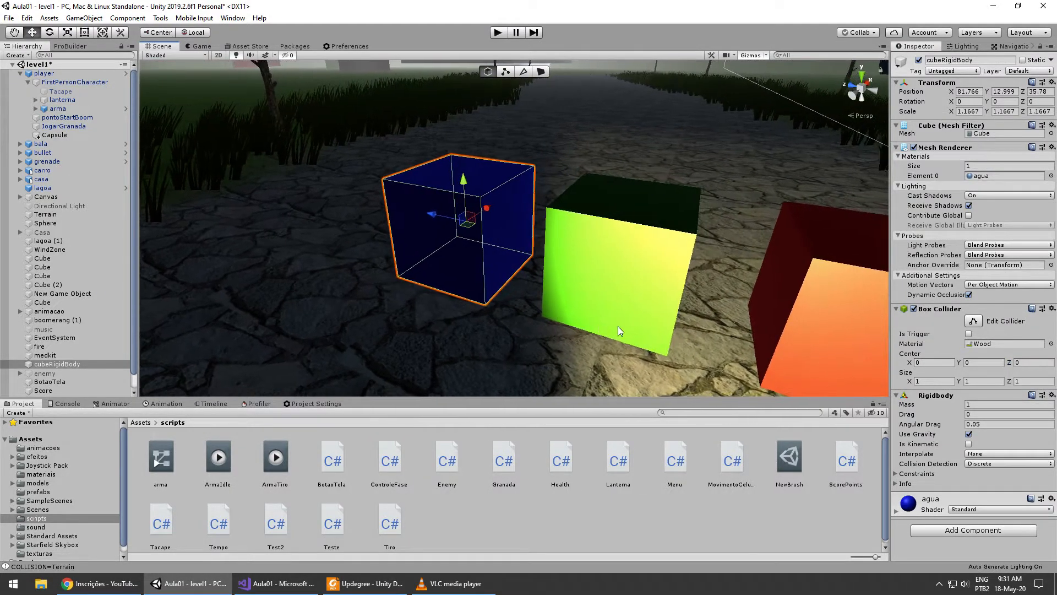
click(924, 381)
text(2)
key(Tab)
text(2)
click(1029, 383)
text(2)
right_drag(661, 333, 574, 245)
key(s)
key(w)
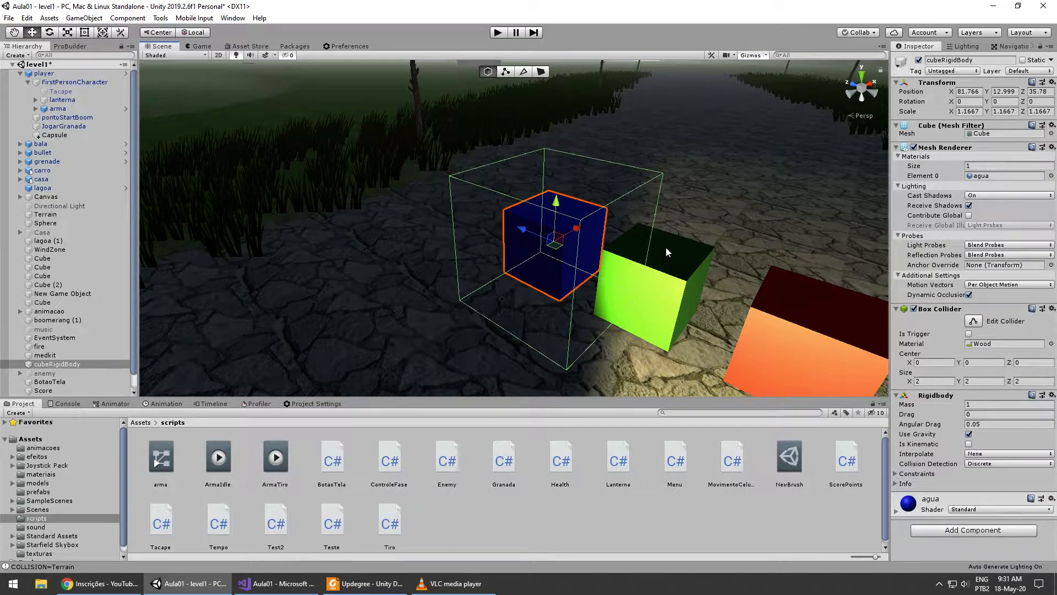
right_drag(529, 242, 703, 302)
key(w)
key(s)
- Undo the size changes on the blue cube's Box Collider
key(ctrl+z)
key(w)
key(a)
key(w)
key(s)
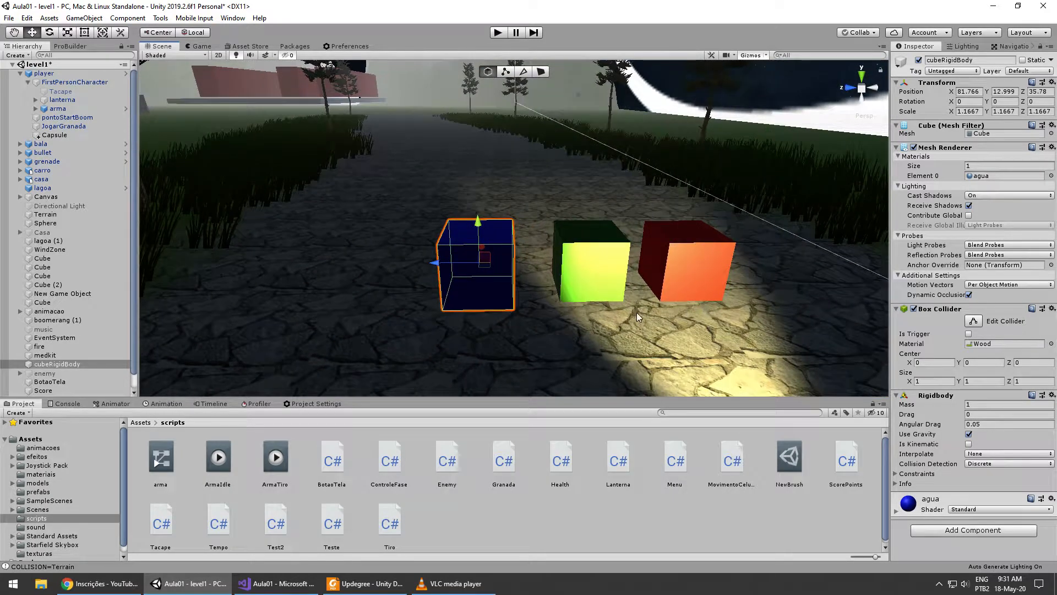
right_drag(593, 320, 527, 322)
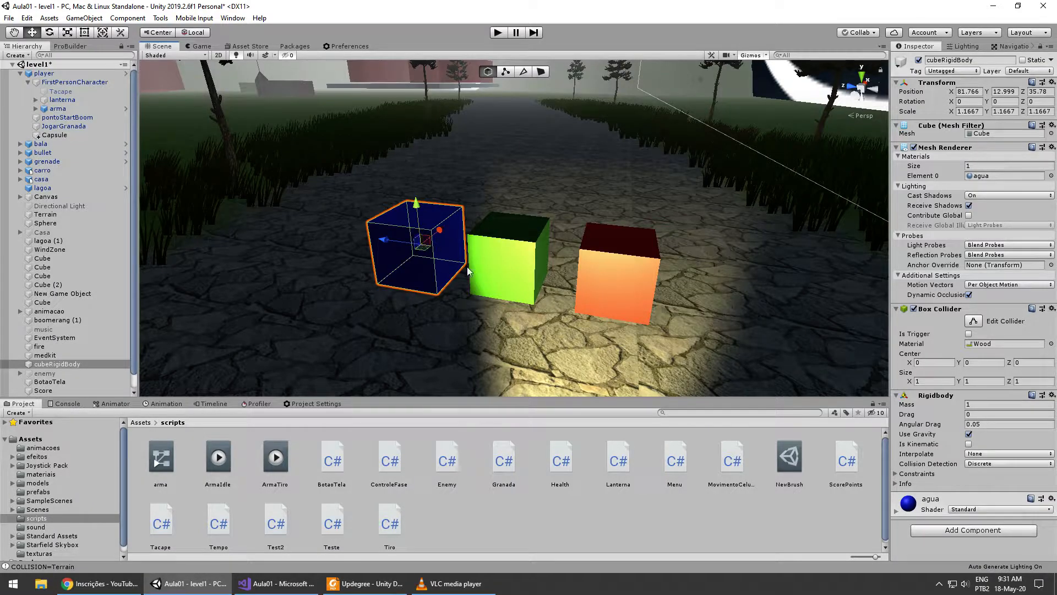
- Compare the Box Colliders of the green, red and blue cubes and locate the blue cube's Wood physics material in the project
click(509, 263)
click(630, 273)
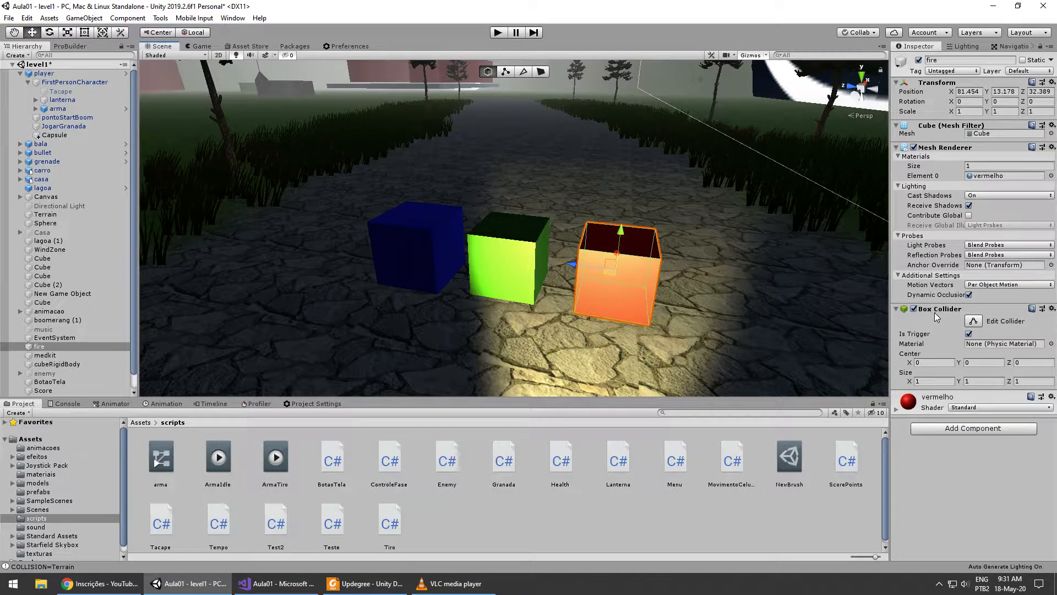
click(408, 237)
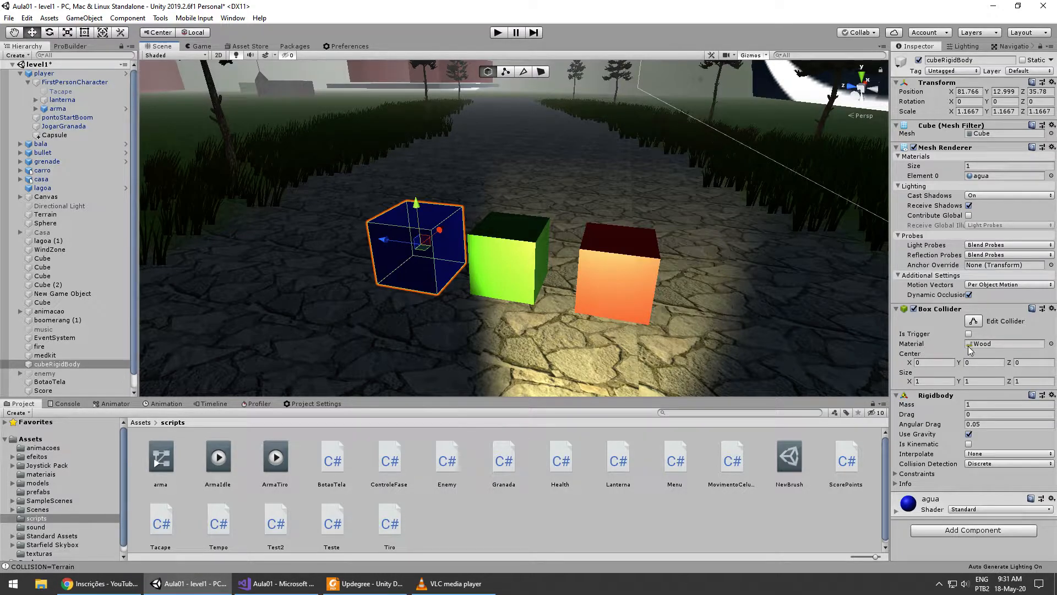
click(986, 345)
- Check the trigger and physics material settings on the green and red cubes and reselect the blue cube
click(550, 279)
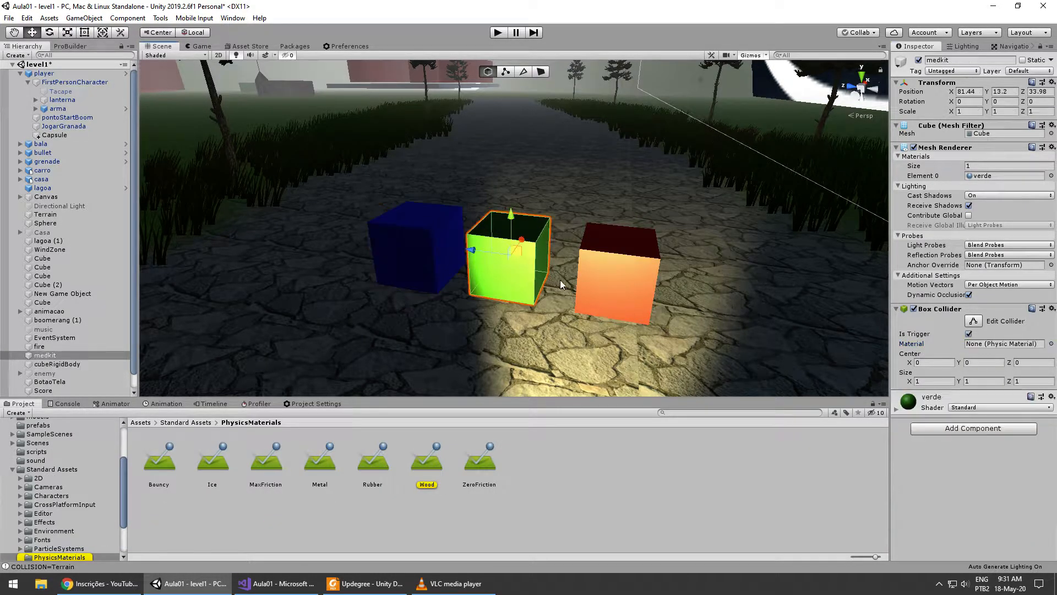
click(628, 282)
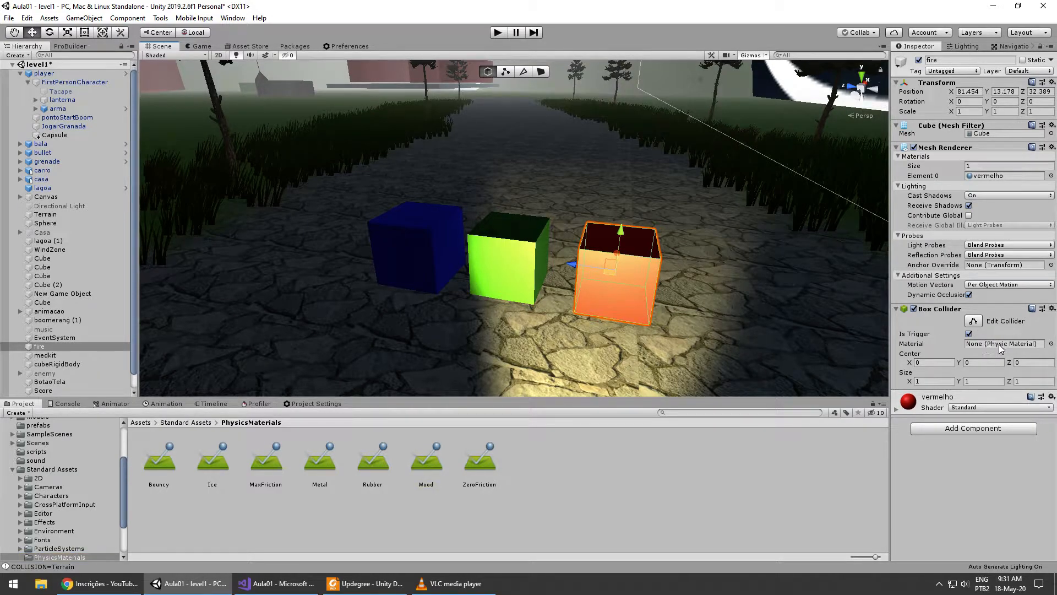
alt+drag(669, 342, 622, 350)
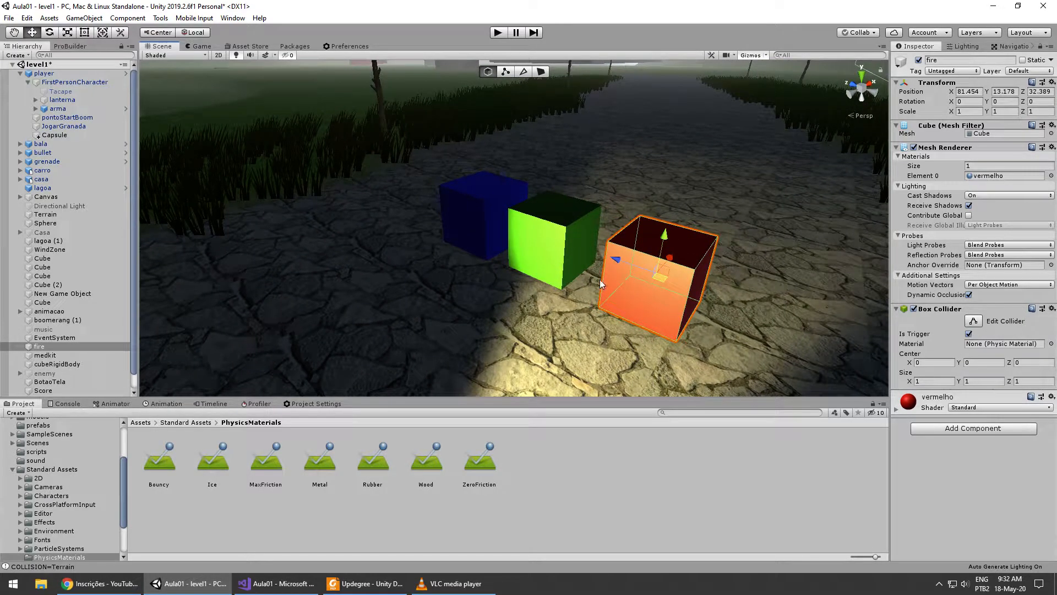
click(567, 263)
click(682, 310)
click(470, 222)
alt+drag(520, 337, 512, 331)
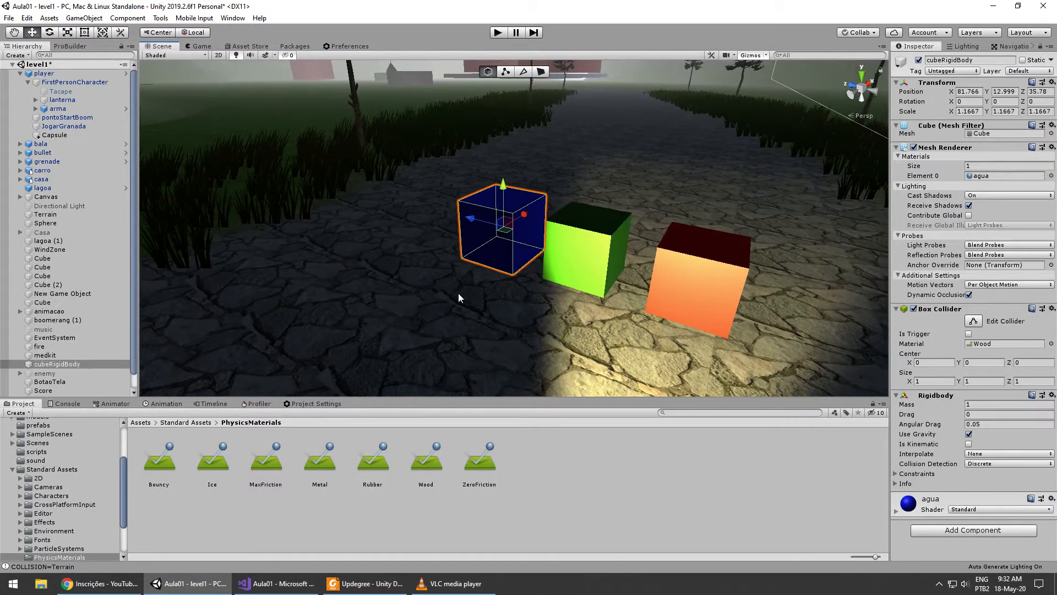
- Frame the player's arma object in the scene and start play mode
double_click(75, 109)
right_drag(575, 274, 594, 285)
key(d)
key(w)
click(497, 32)
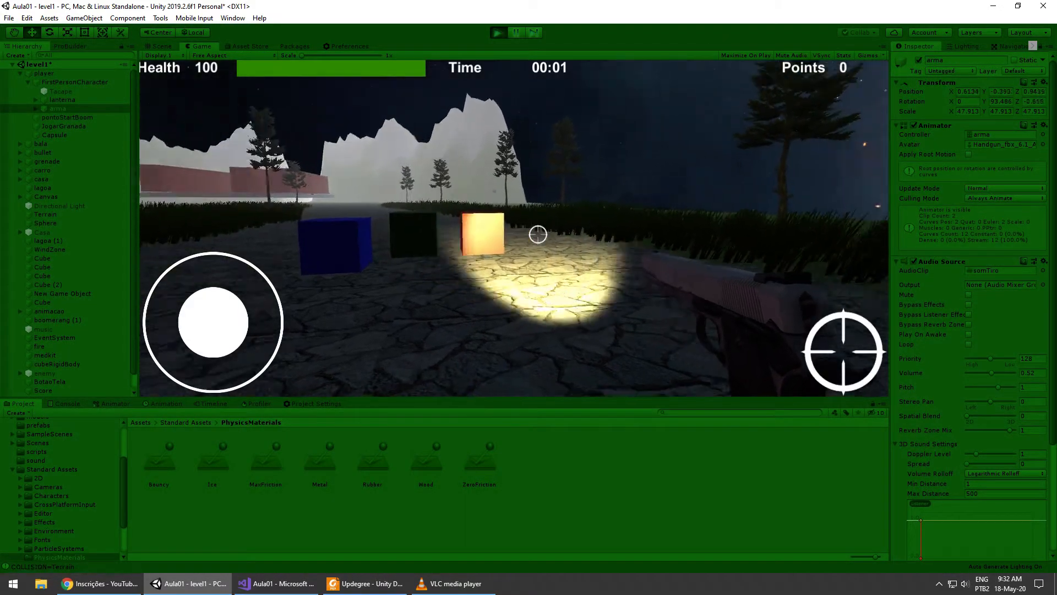
- Fire the gun toward the red and green trigger cubes to test how shots interact with them
click(538, 234)
click(538, 234)
click(538, 234)
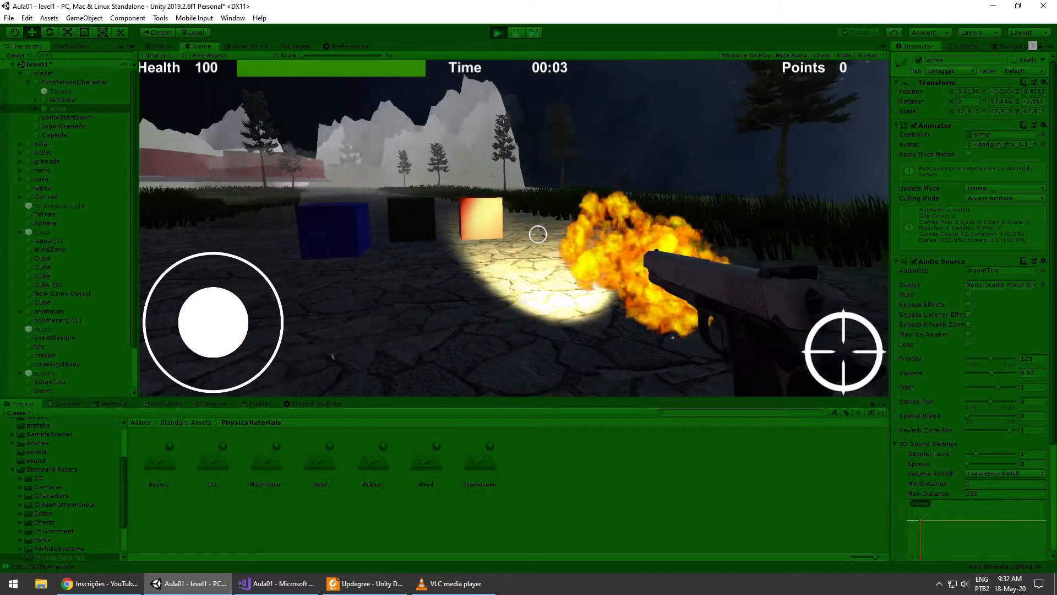
click(538, 234)
click(538, 234)
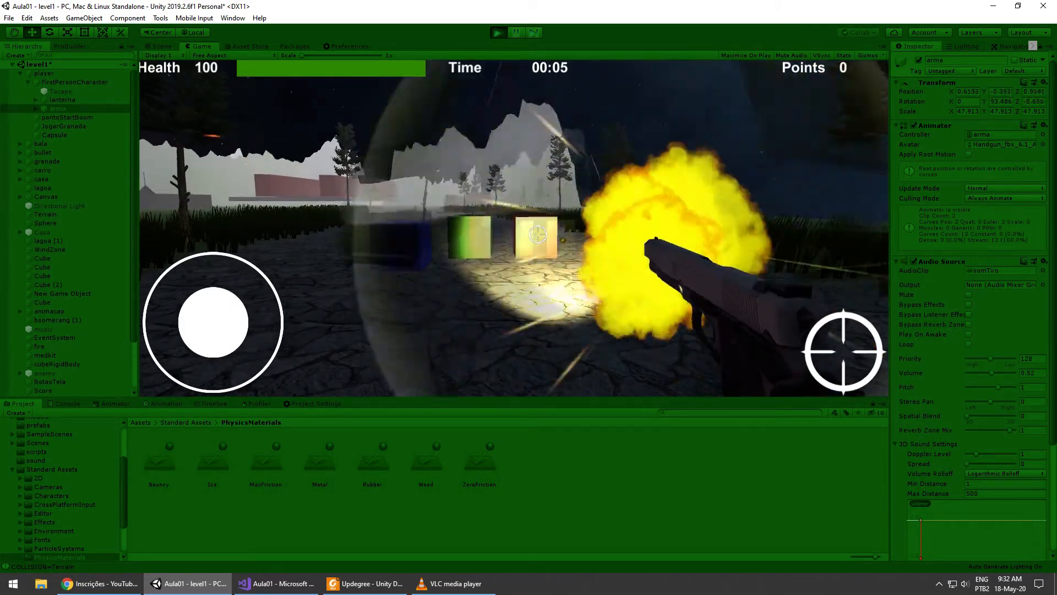
click(538, 234)
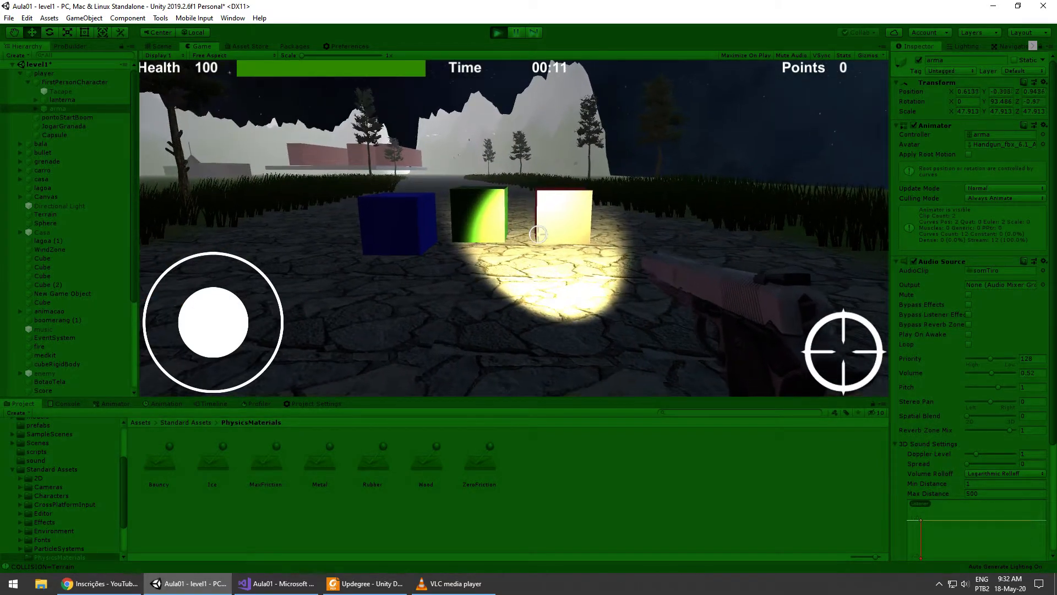
- Move forward and shoot the blue rigidbody cube along the path to test its collisions
key(w)
click(538, 234)
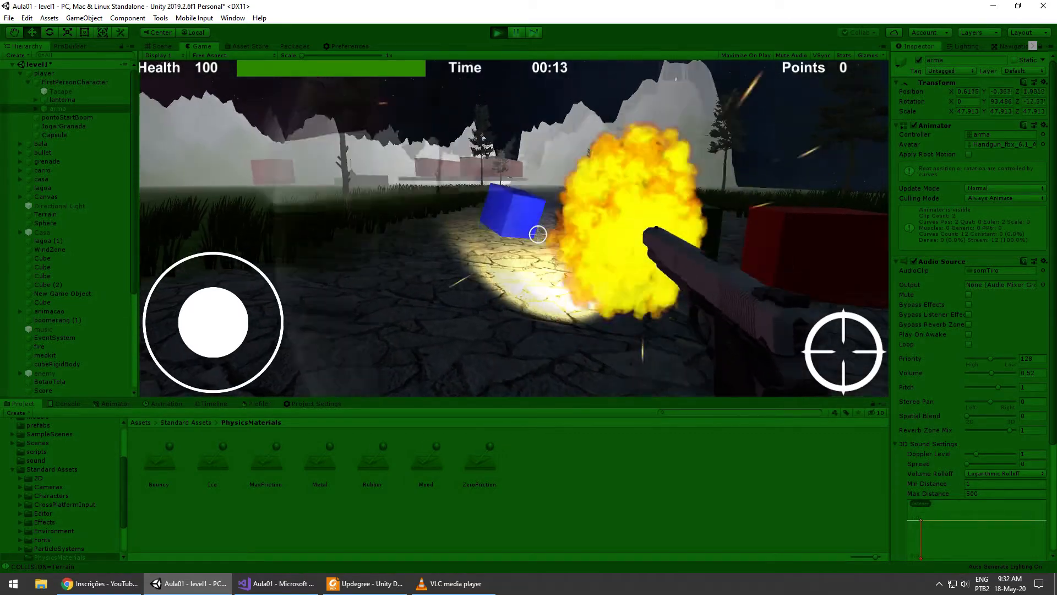
click(538, 234)
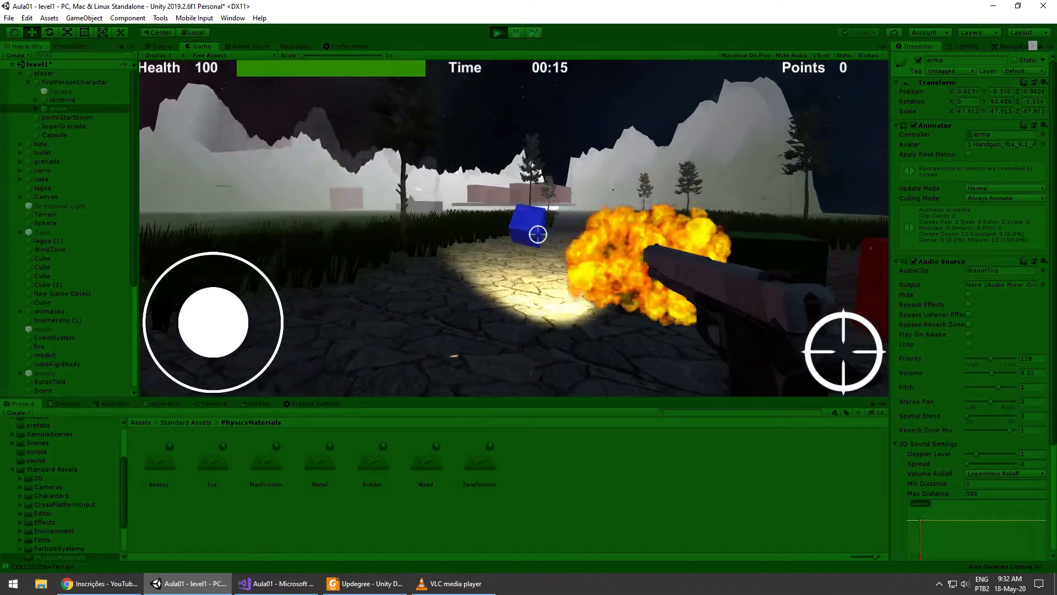
click(538, 234)
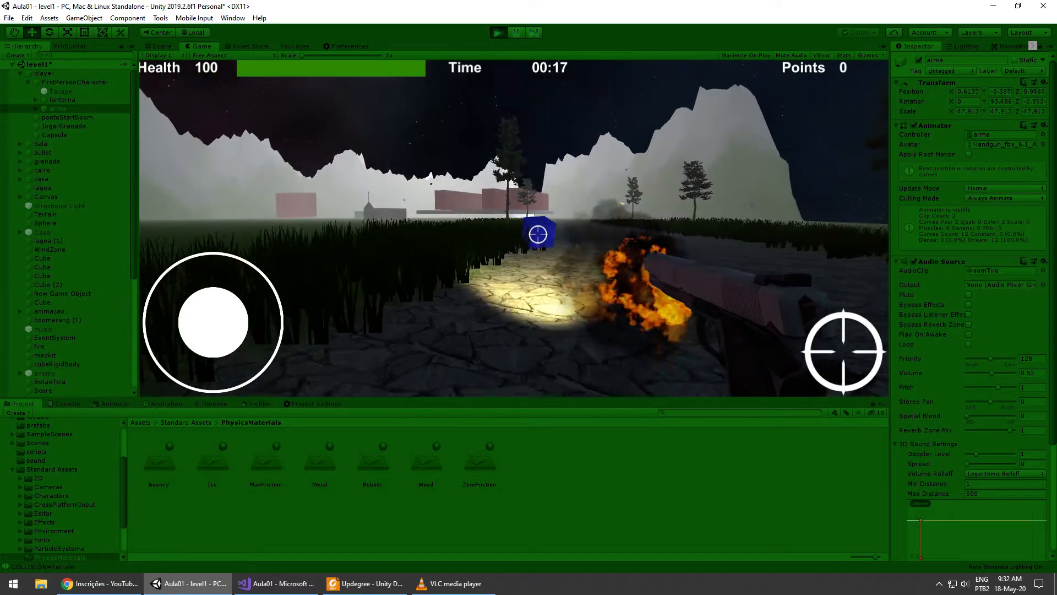
click(538, 234)
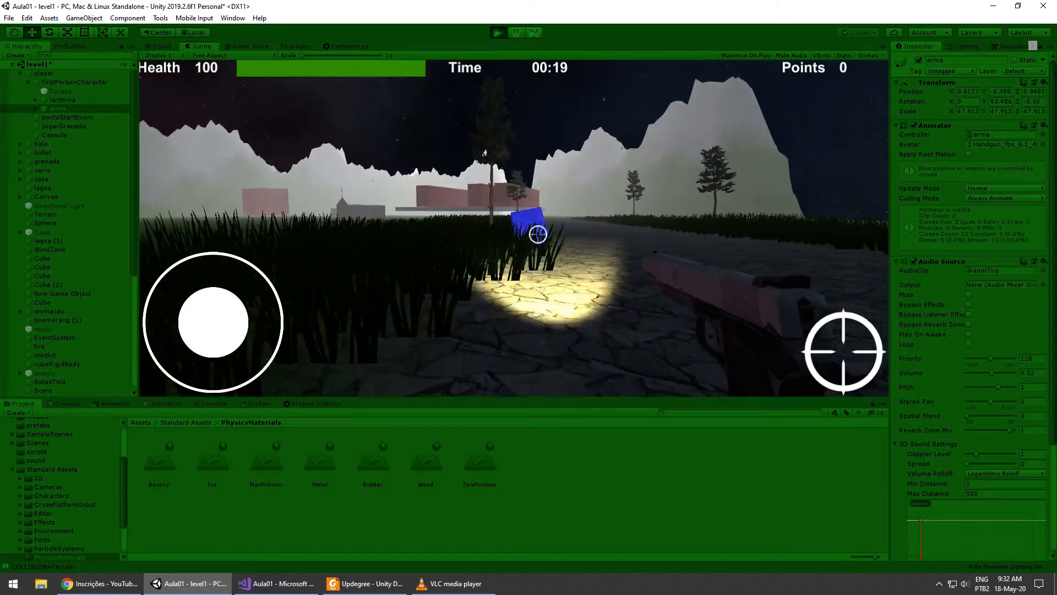
- Follow the blue cube onto the grass while shooting it and stop play mode
key(w)
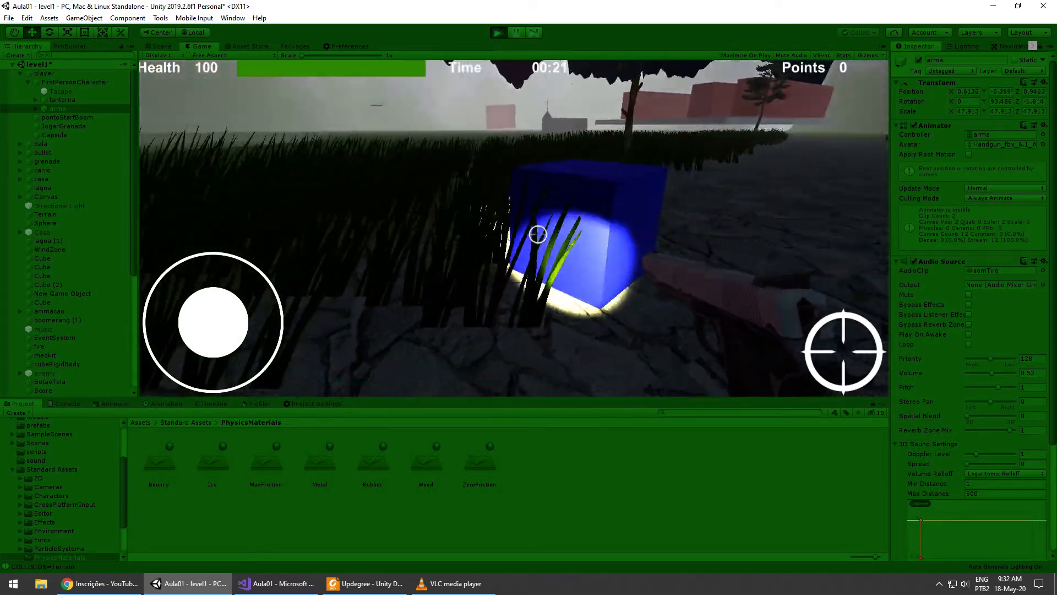
click(538, 234)
click(538, 234)
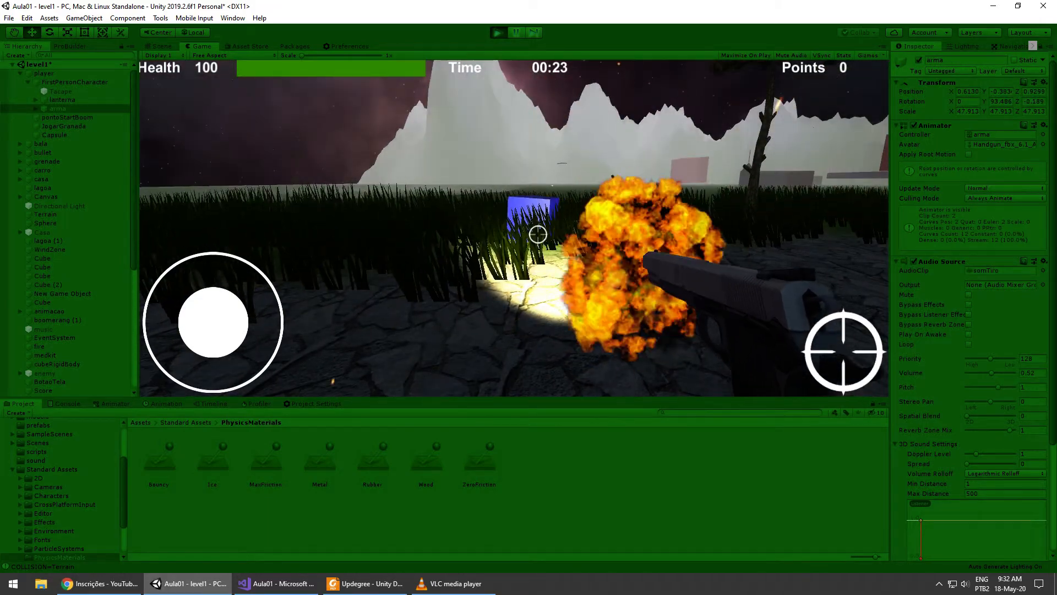
click(538, 234)
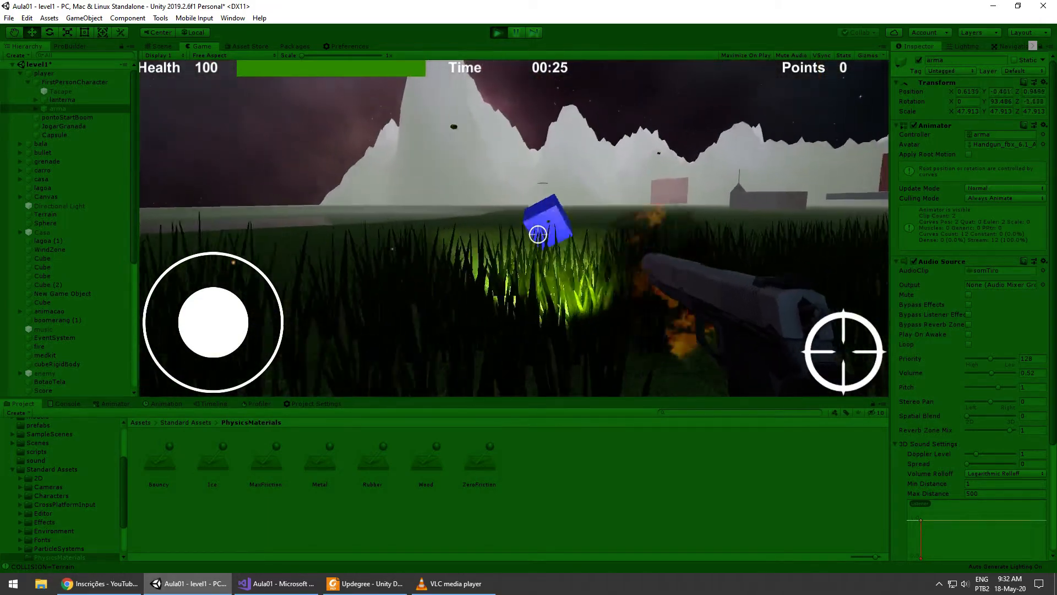
click(538, 234)
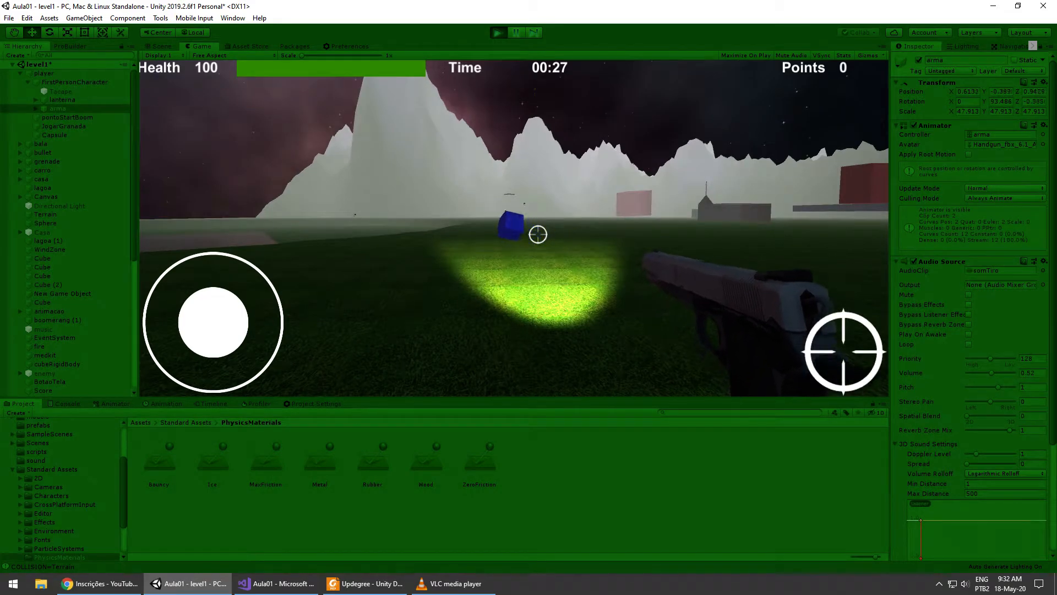
click(538, 234)
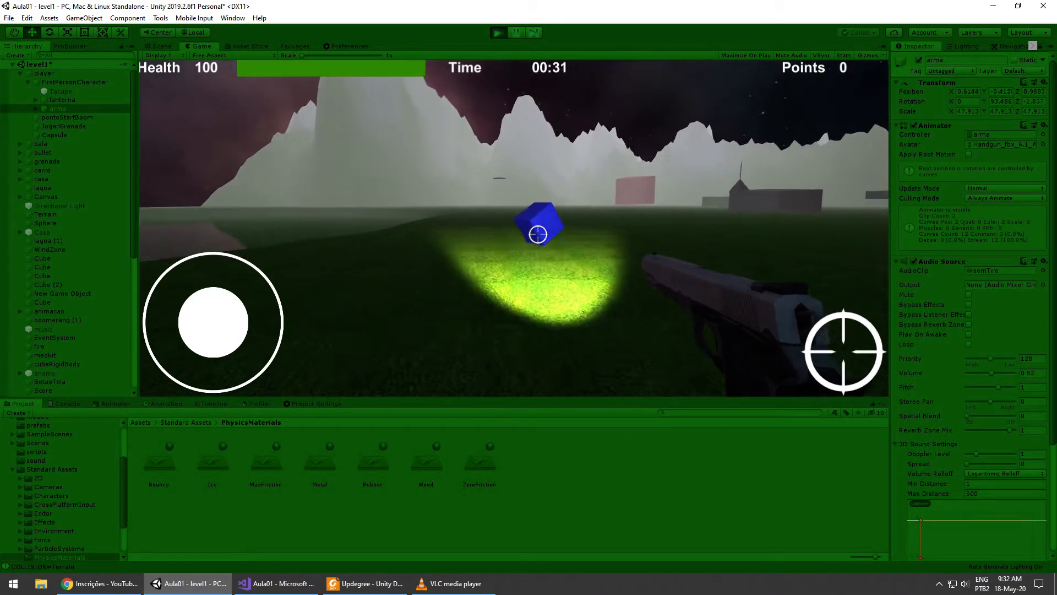
click(538, 234)
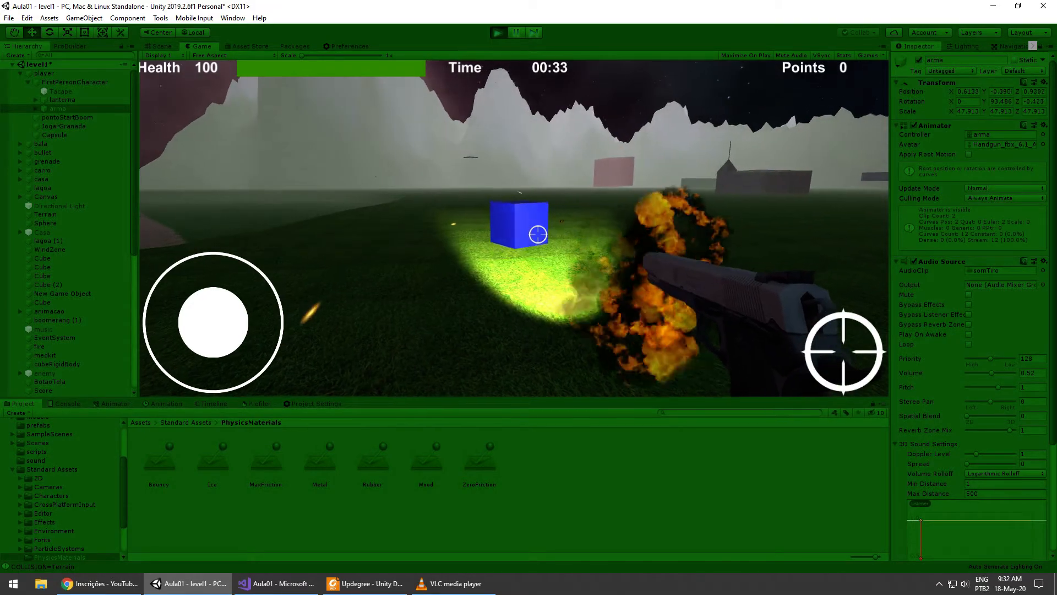
click(497, 32)
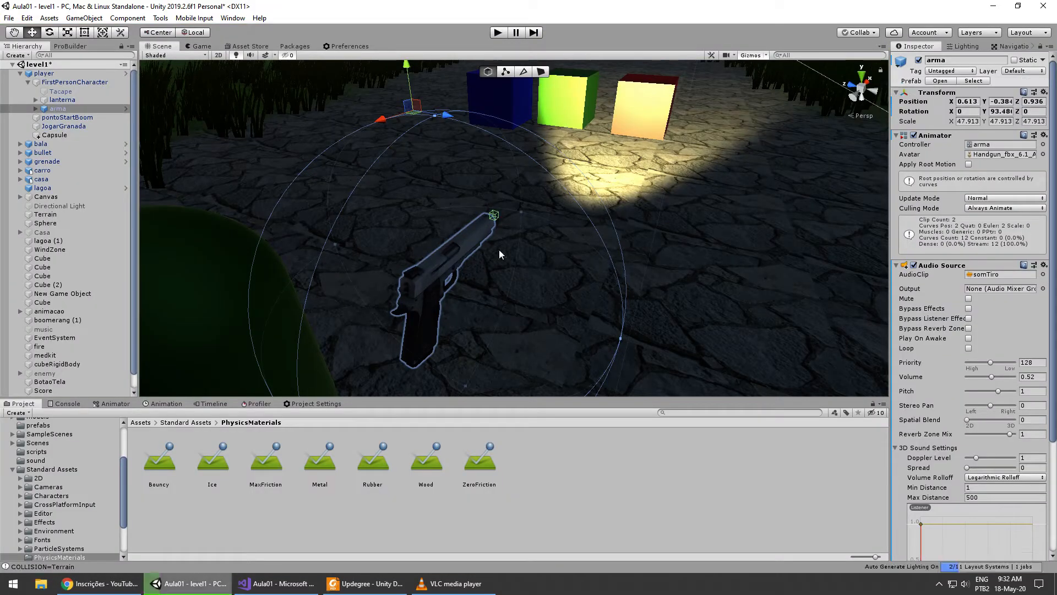
- Switch back to the Updegree PDF presentation and advance to the Unity Triggers slide
click(368, 583)
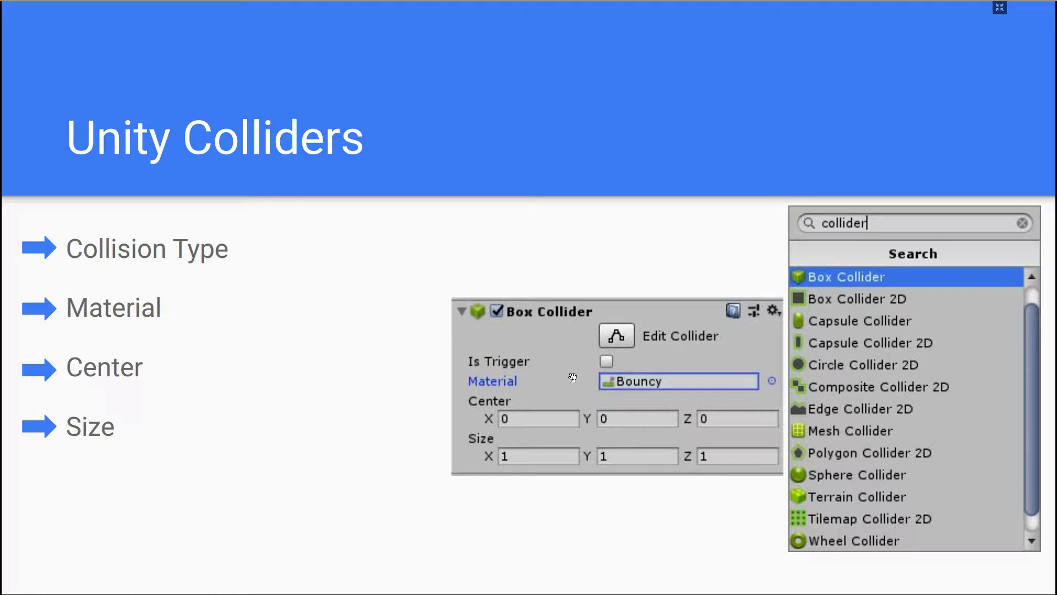
key(Right)
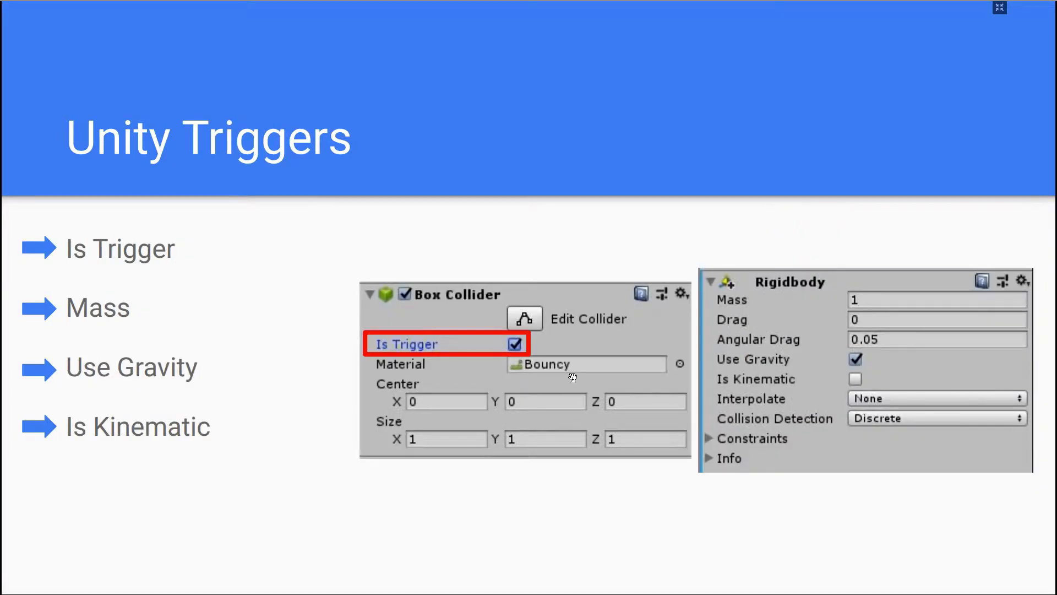